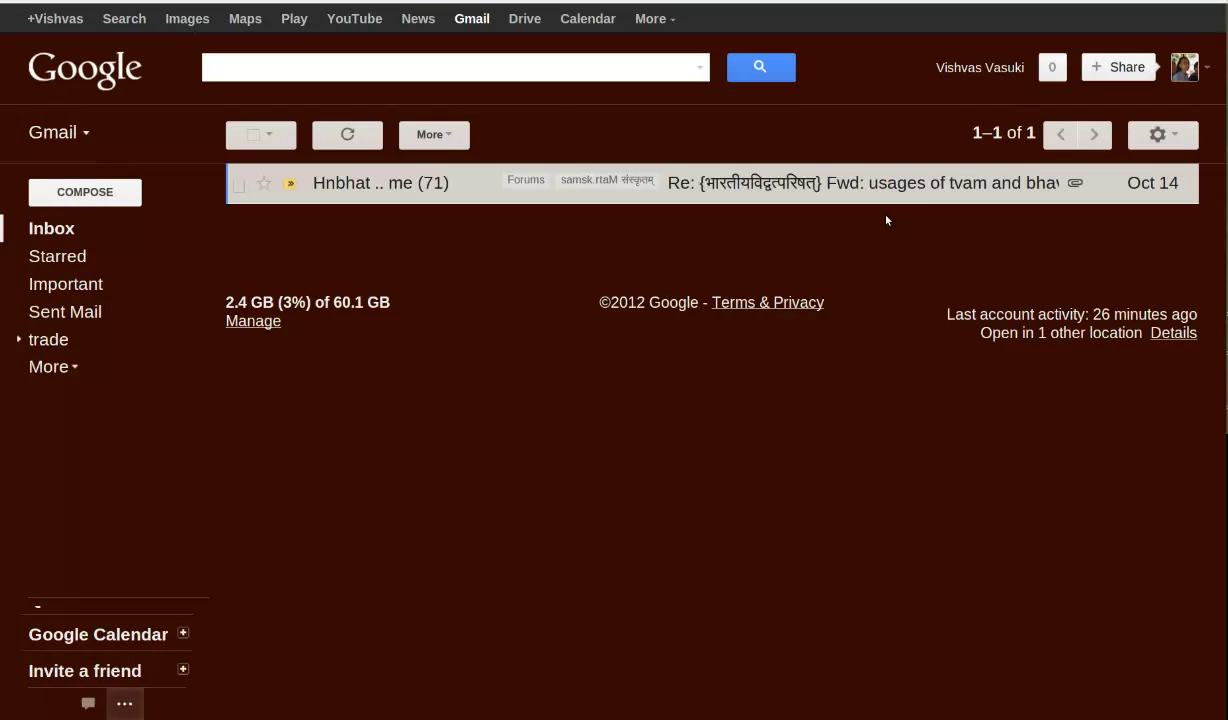
From the gear's Settings page, show all language options and enable input tools
click(1160, 136)
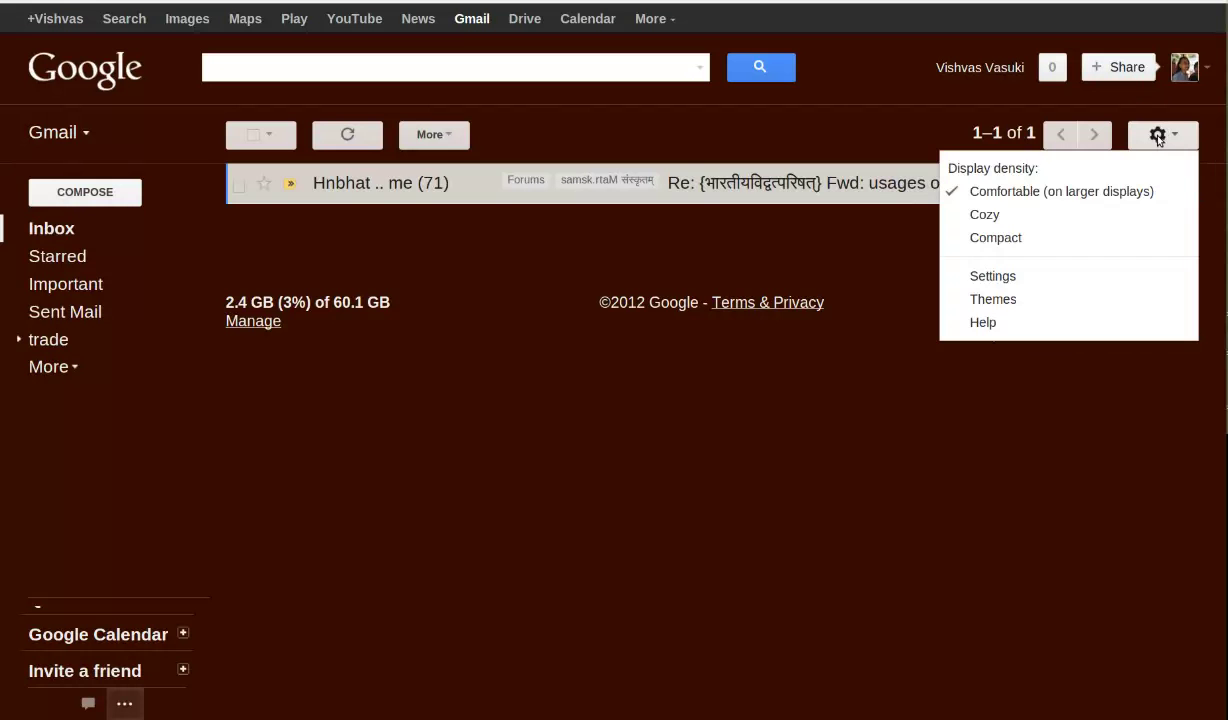
click(1061, 276)
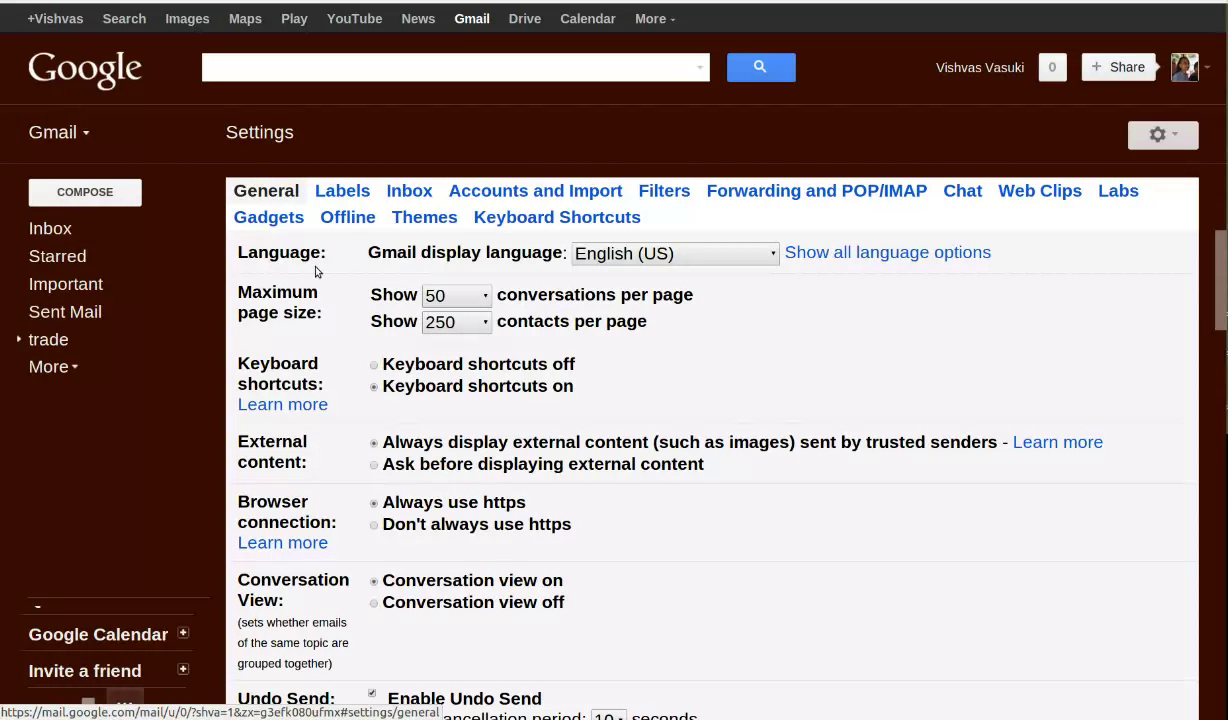
click(811, 258)
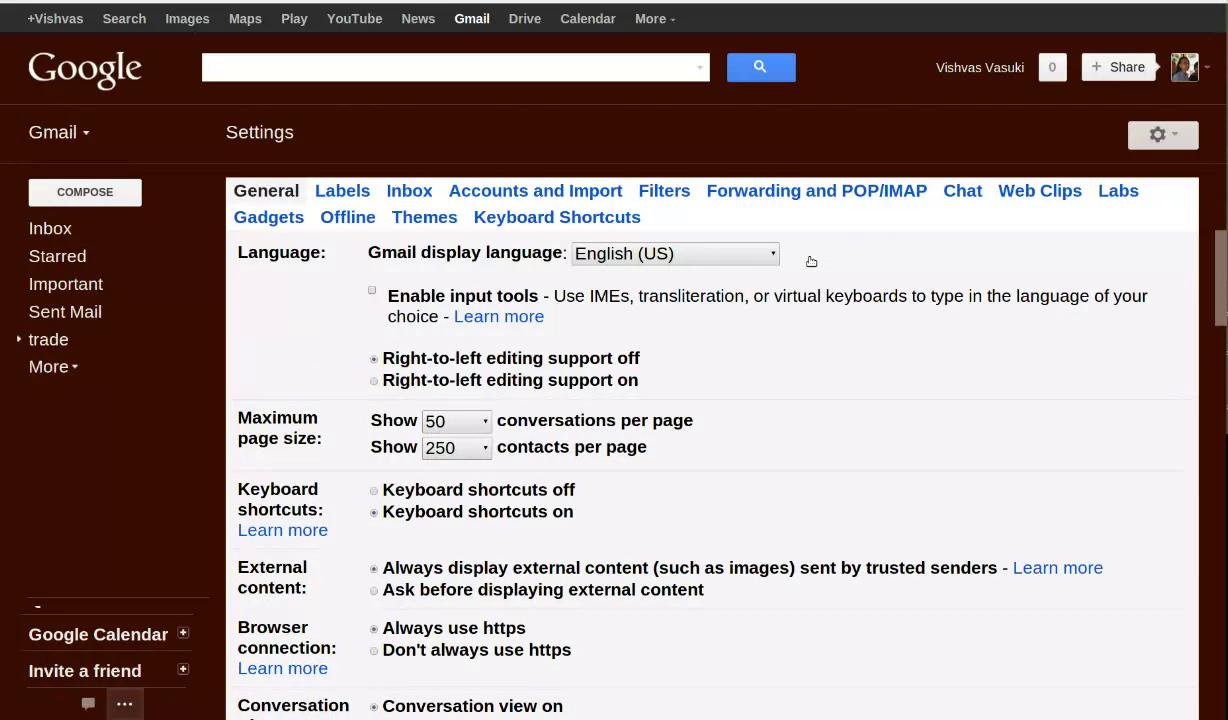
click(373, 293)
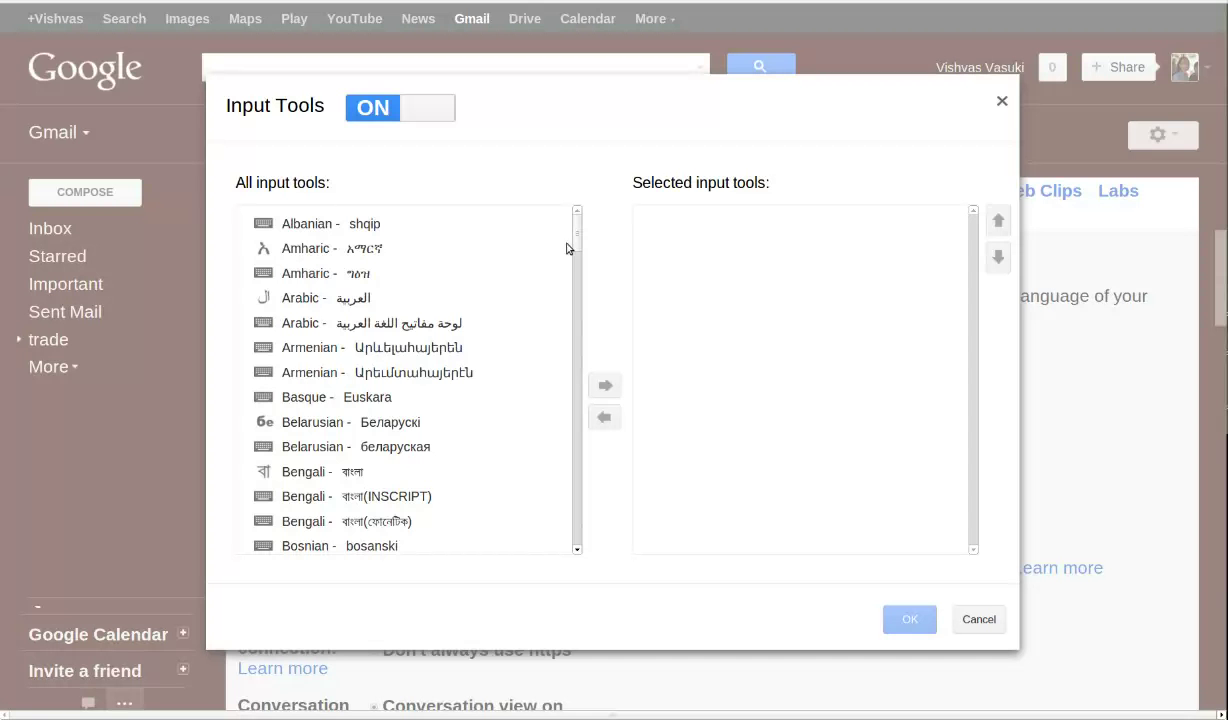
Scroll the input tools list to Sanskrit and select the Sanskrit phonetic entry
drag(574, 230, 575, 457)
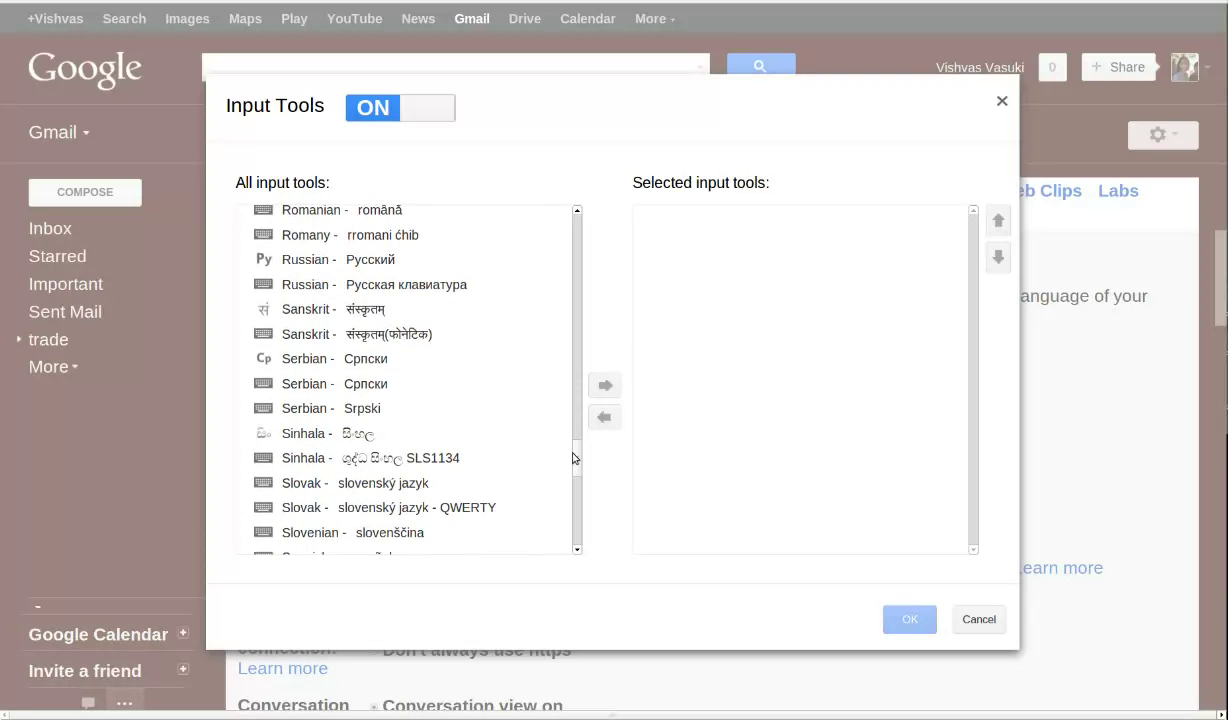
click(405, 336)
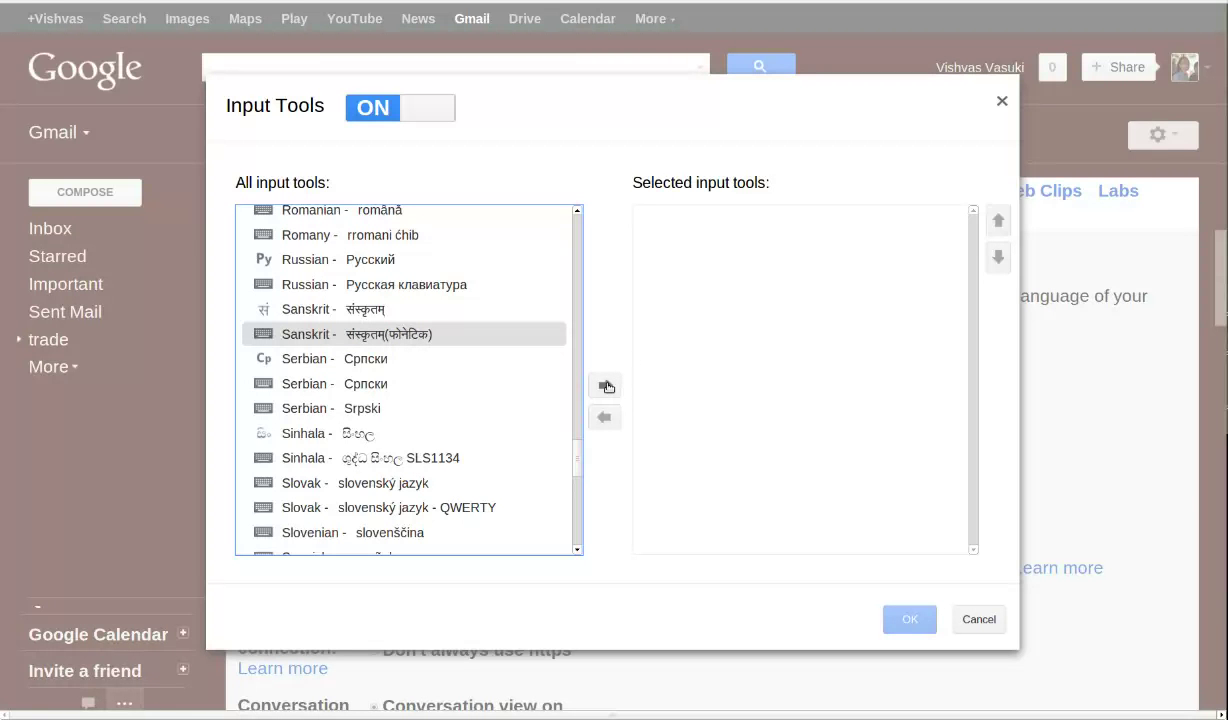
Move संस्कृतम्(फोनेटिक) into the Selected input tools list
click(607, 387)
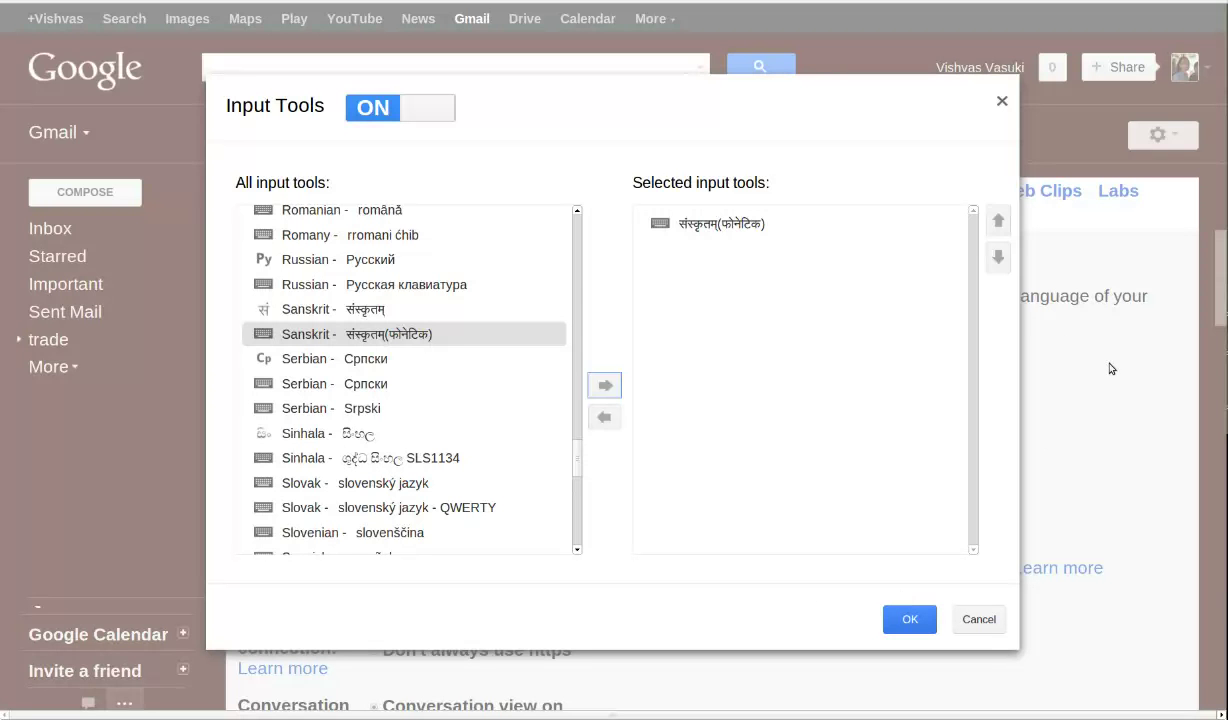
Confirm the Input Tools dialog and save the Settings changes
click(907, 621)
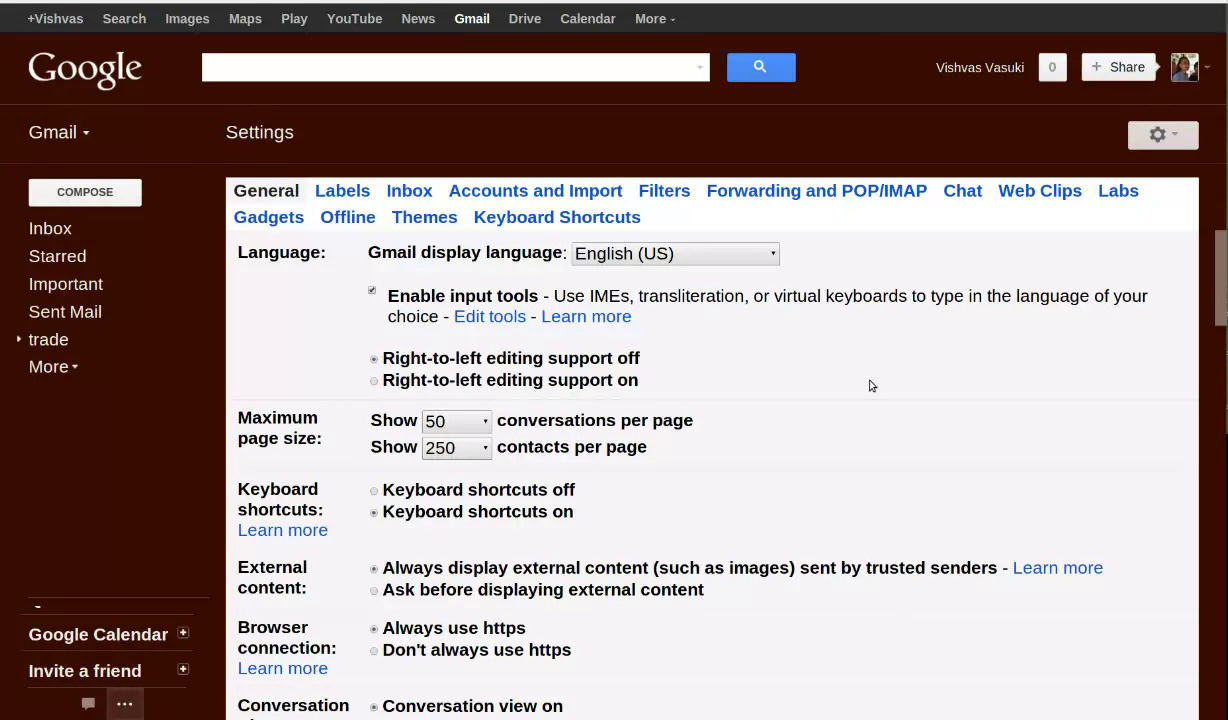
scroll(877, 383, down, 2)
scroll(877, 383, down, 5)
scroll(1113, 449, down, 3)
drag(1221, 413, 1224, 700)
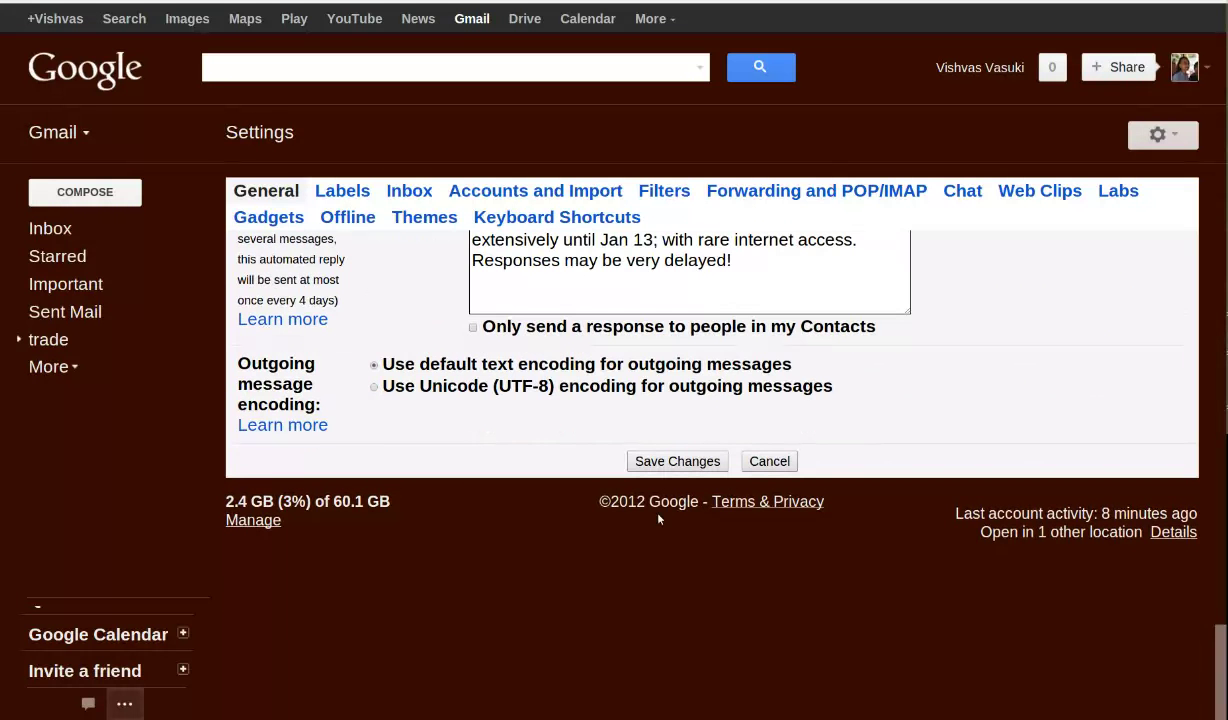
click(678, 461)
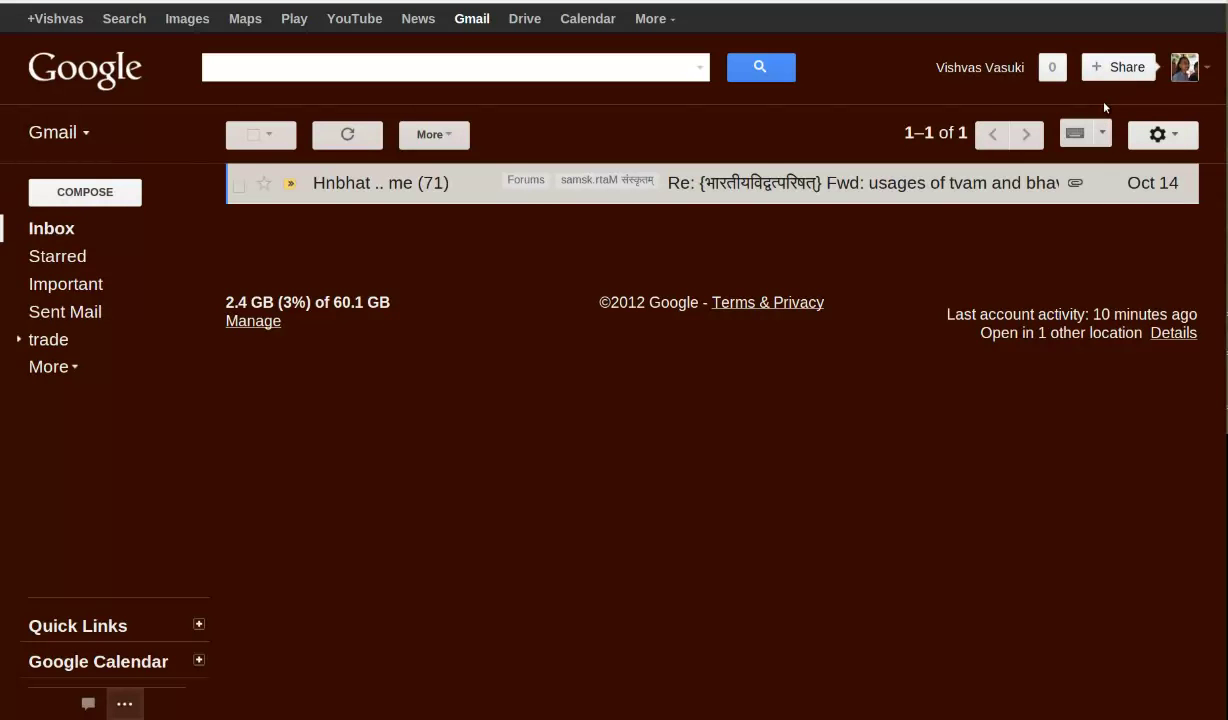
Switch the input tool beside the gear to संस्कृतम्(फोनेटिक)
click(1103, 130)
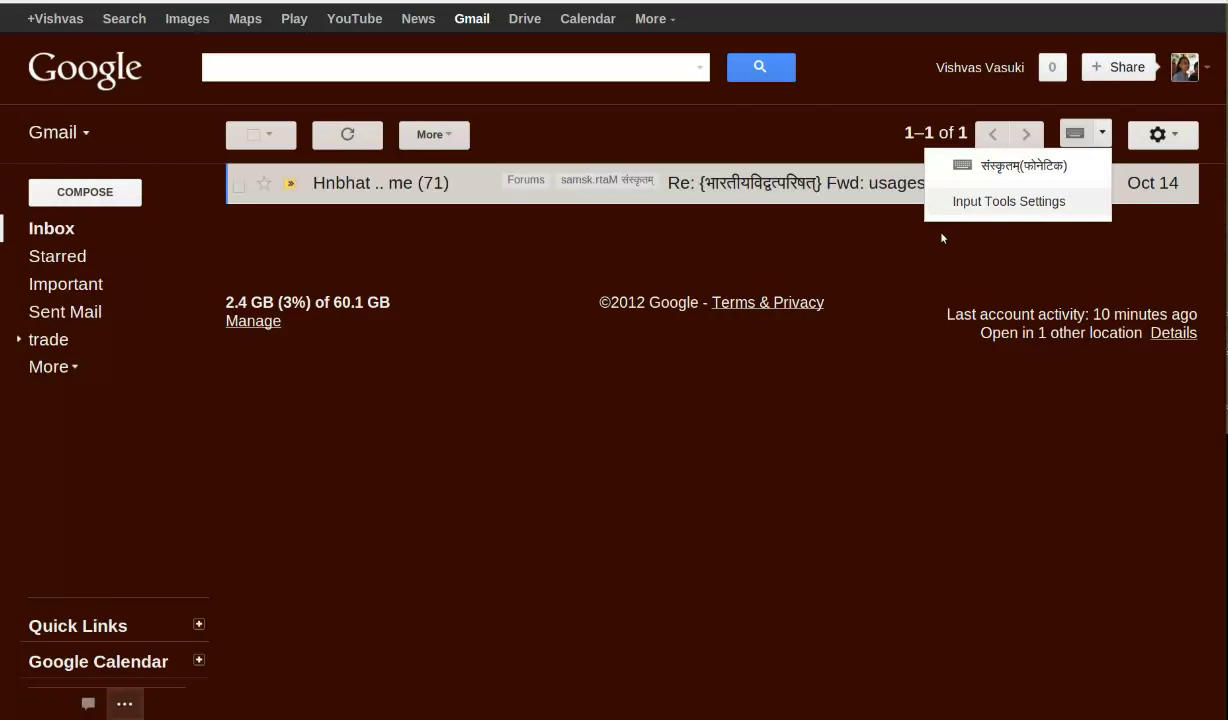
click(966, 165)
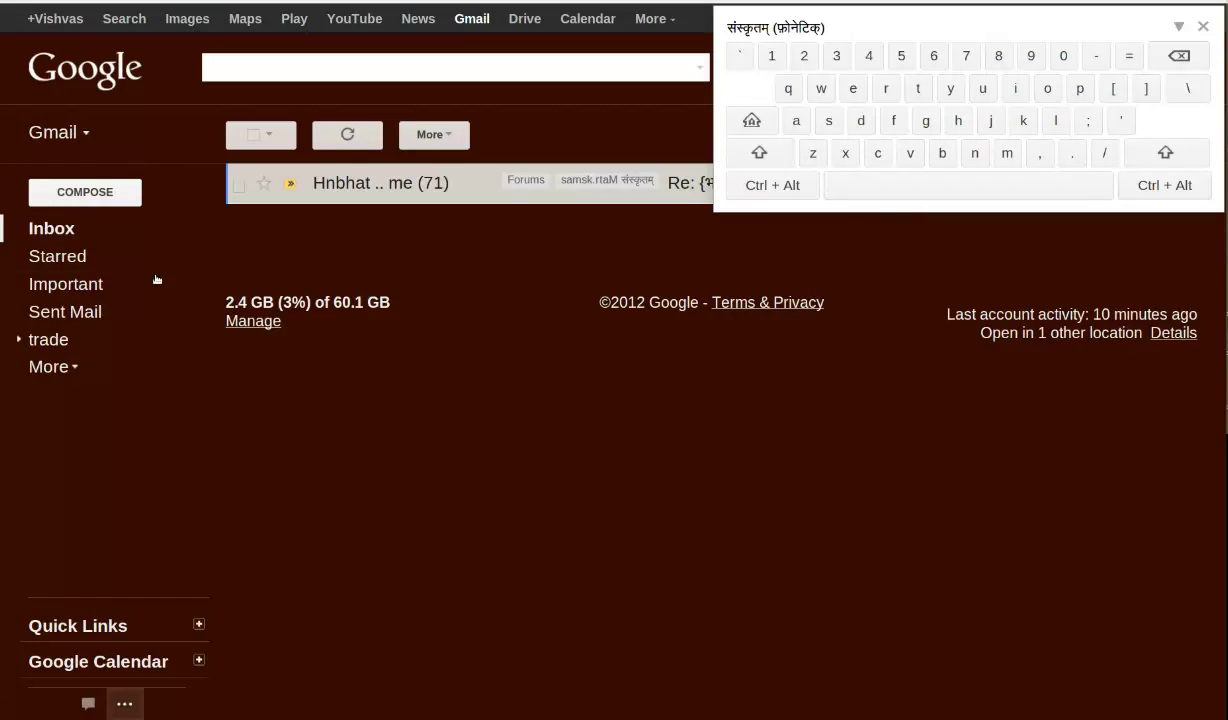
Compose a new email and type 'jJAnAnnddamayam brevam nirmalasphTikaakRtim' phonetically into the body
click(98, 193)
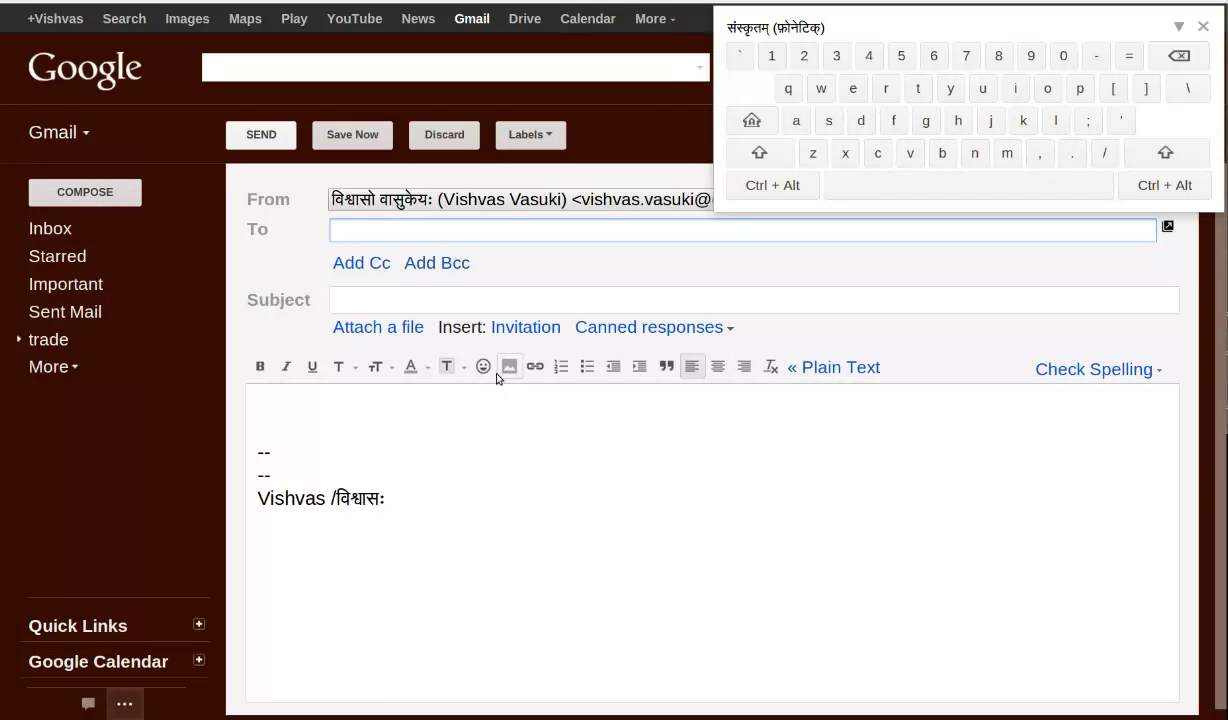
click(355, 407)
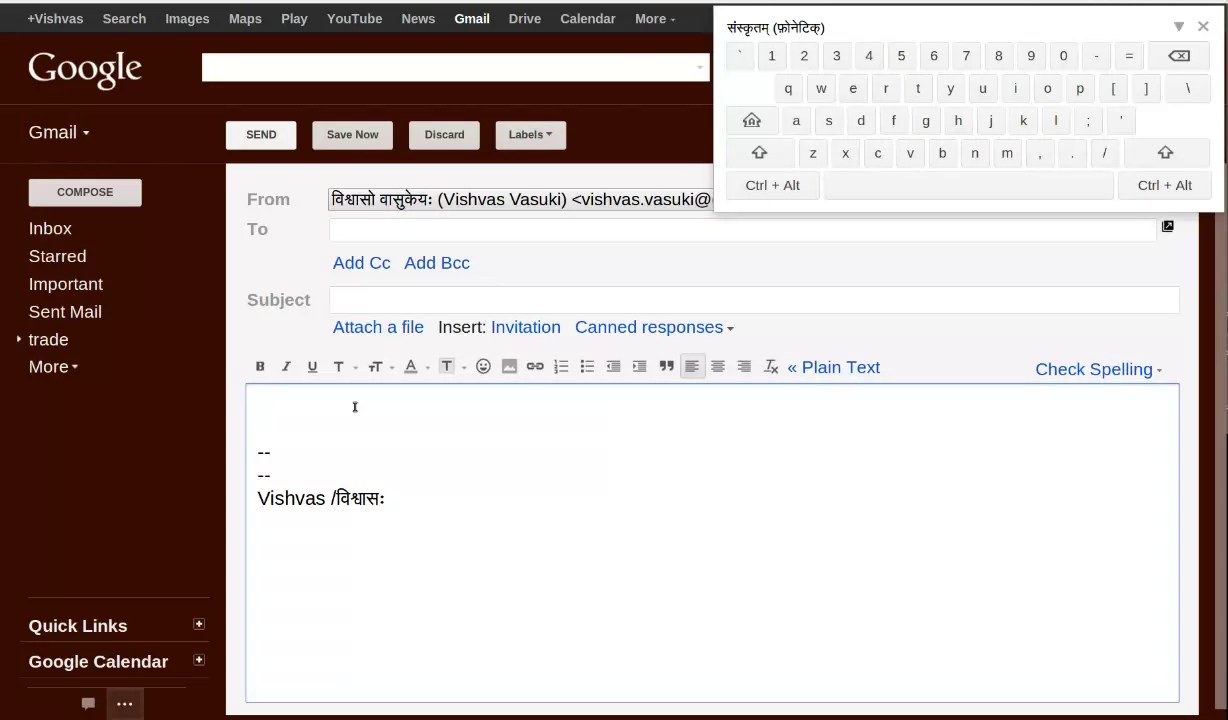
text(jJAnAnnd)
text(damayam brevam )
text(nirmalasphTikaakRtim)
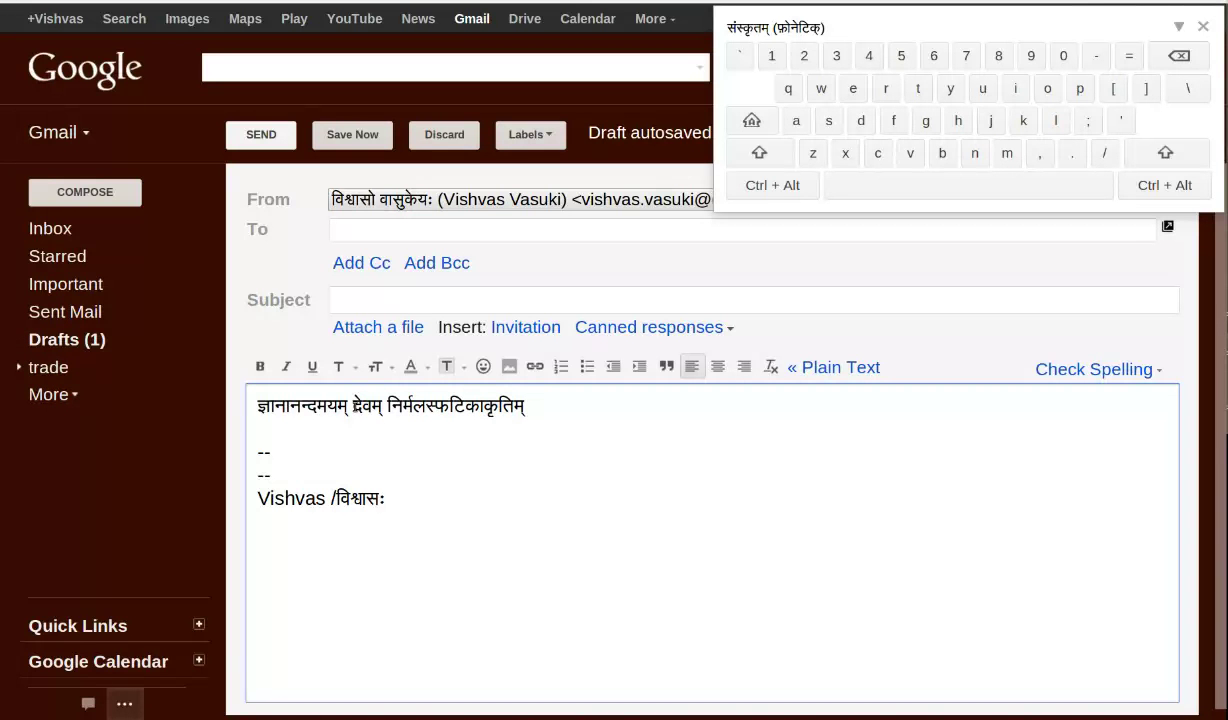